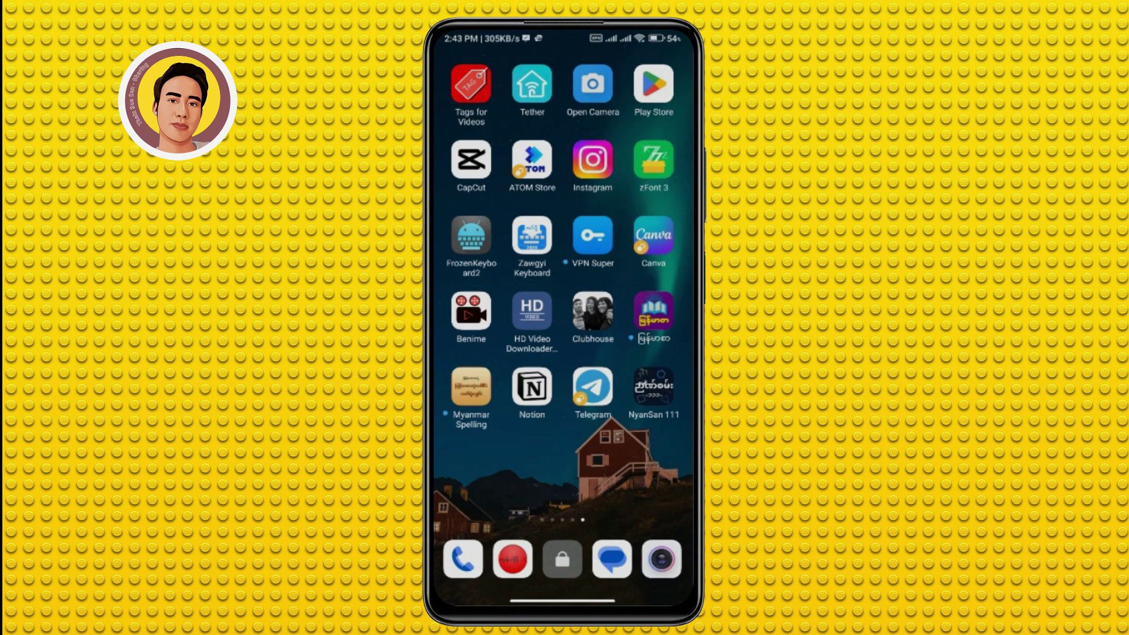
Step: Launch Google Play Store from the Android home screen
click(653, 83)
Step: Search Play Store for 'Wavepay' and open the installed WavePay app
click(547, 66)
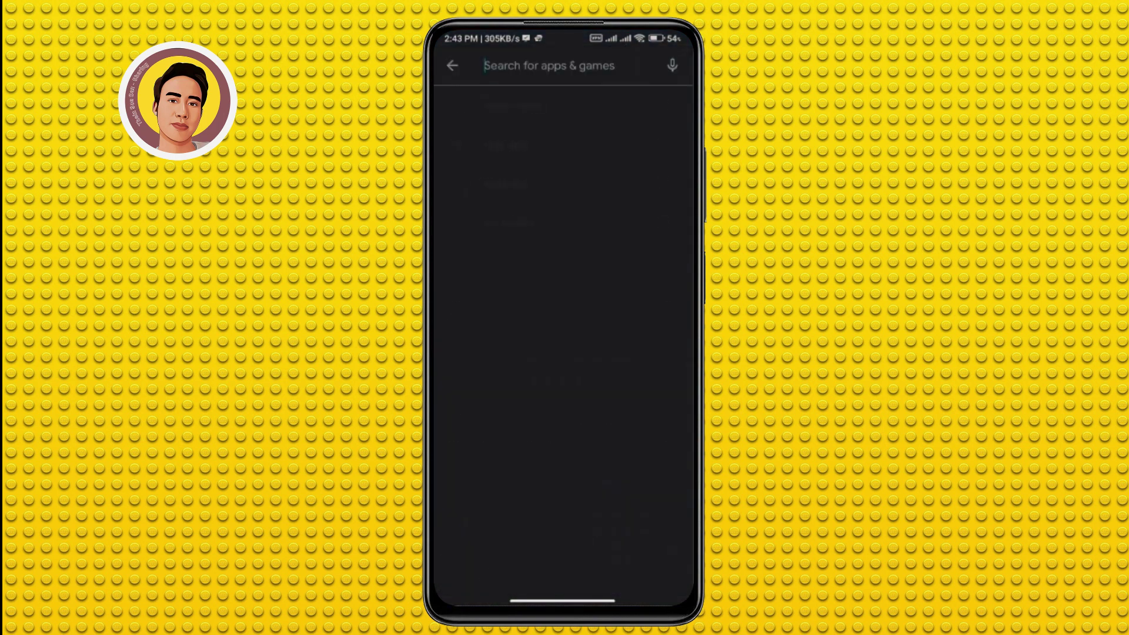
text(Wav)
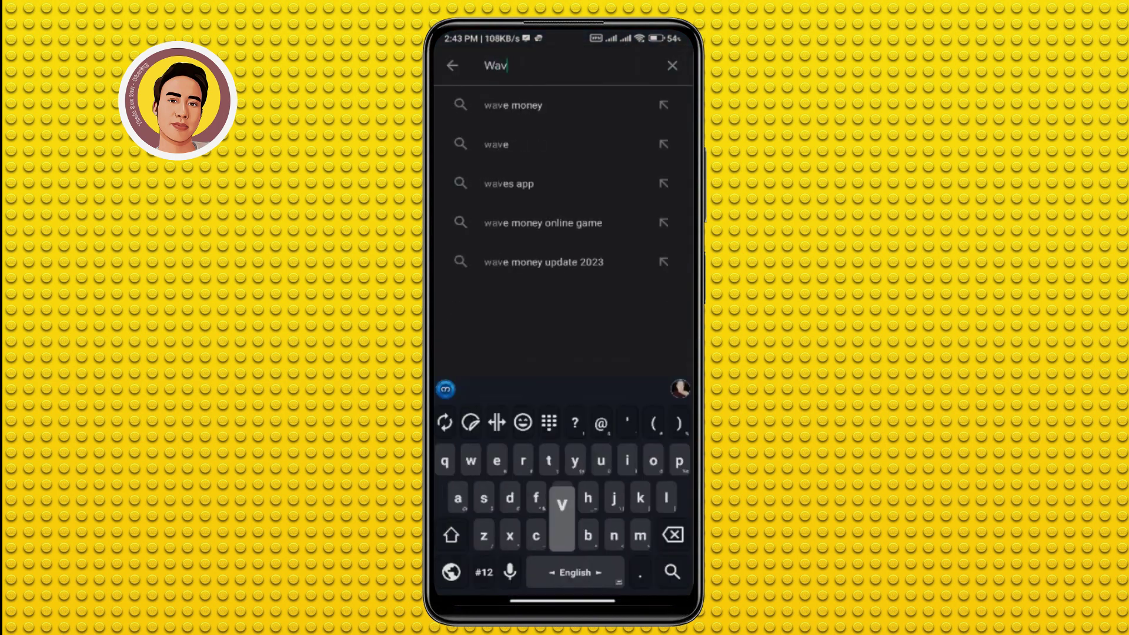
text(epay)
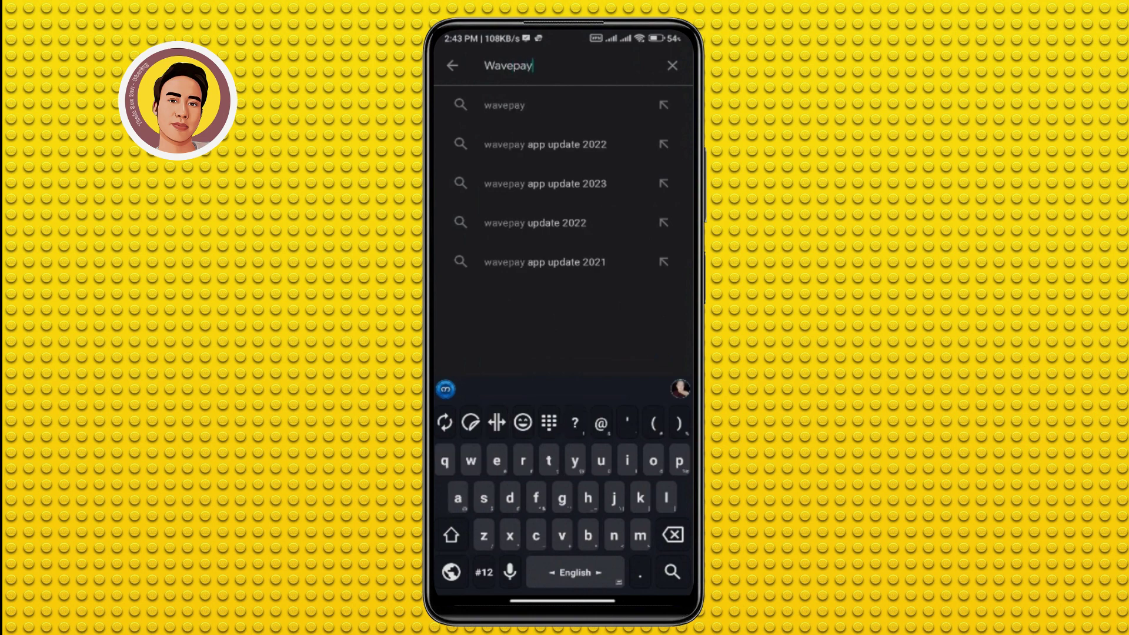
key(Return)
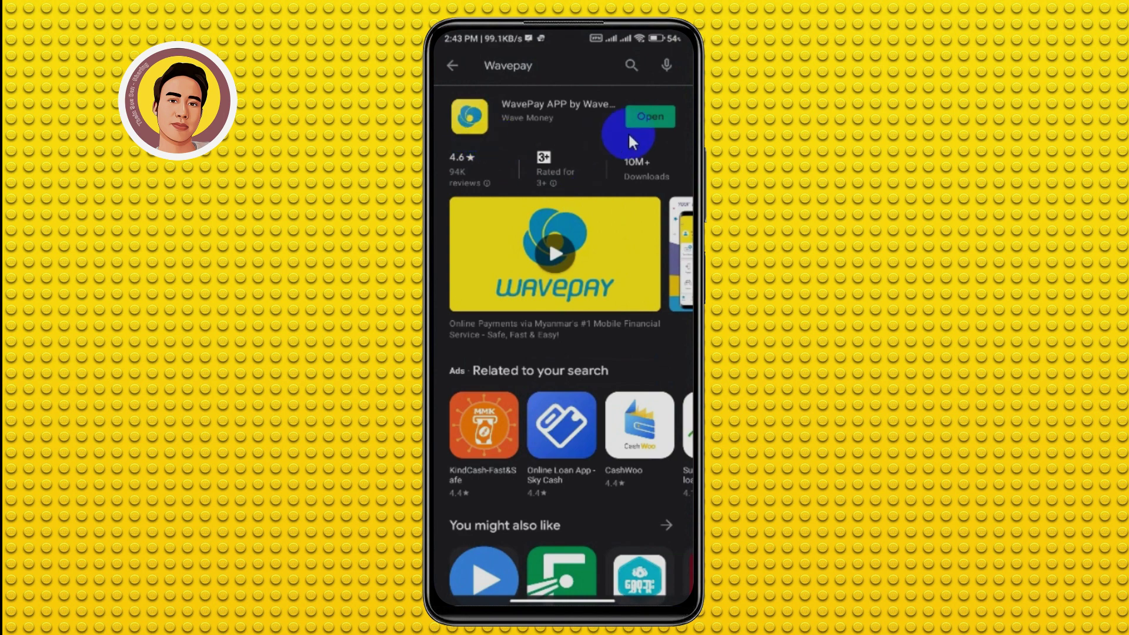
click(652, 118)
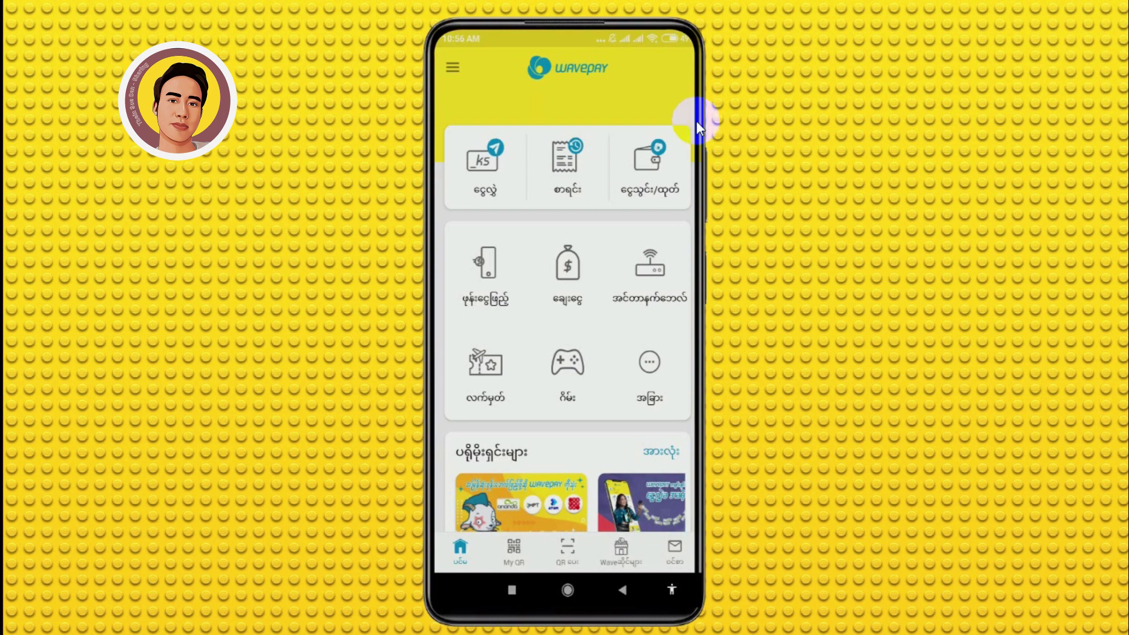
Step: Open WavePay's side menu and choose to register a new account
click(454, 69)
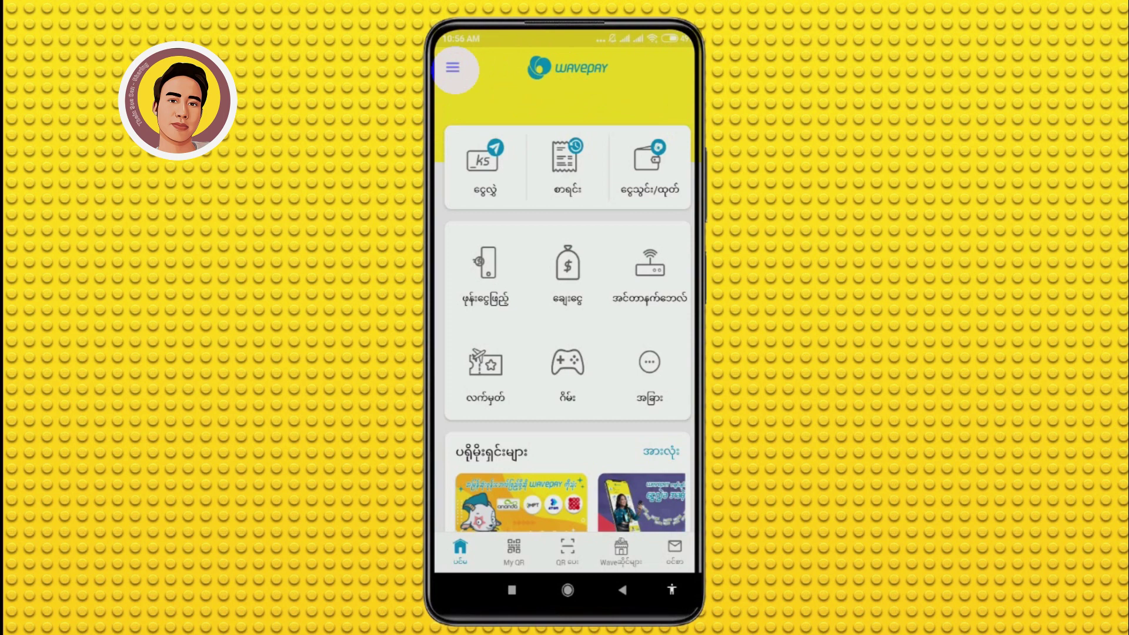
click(454, 68)
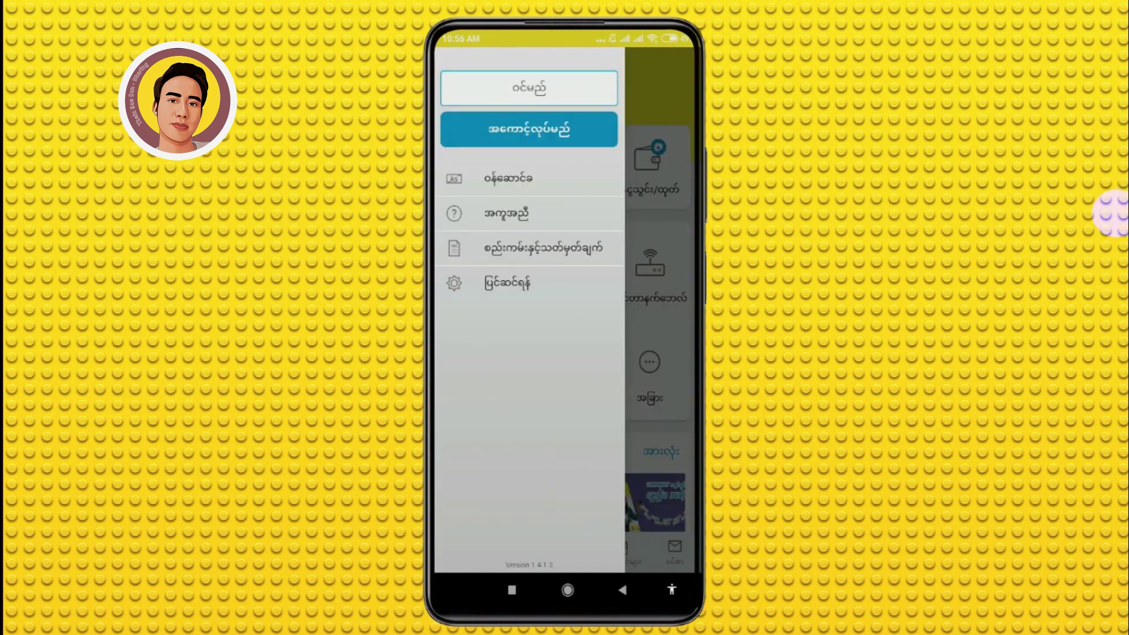
click(531, 128)
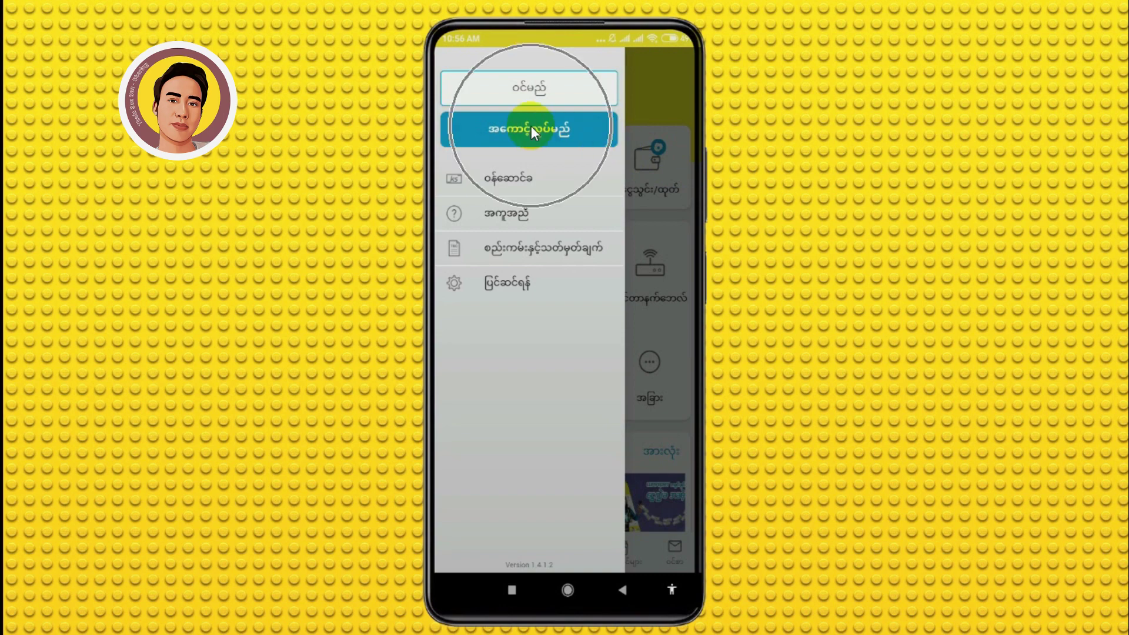
Step: Submit the registration phone number and switch to Messaging for the verification text
click(564, 171)
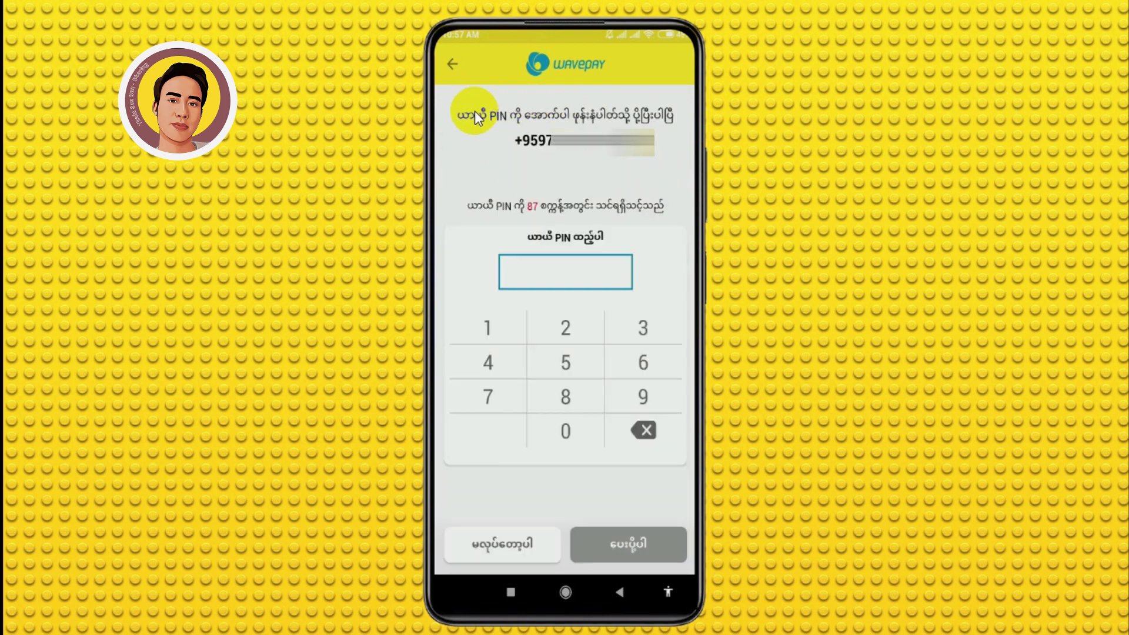
click(478, 117)
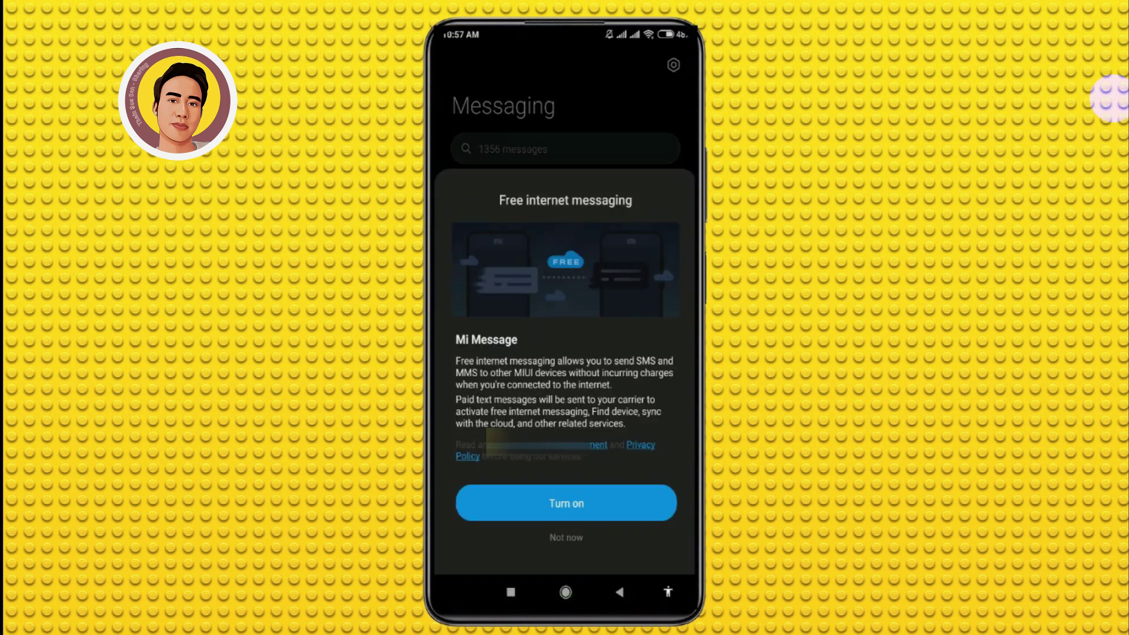
Step: Read the Wave Money verification text, then return to WavePay's PIN screen
click(644, 398)
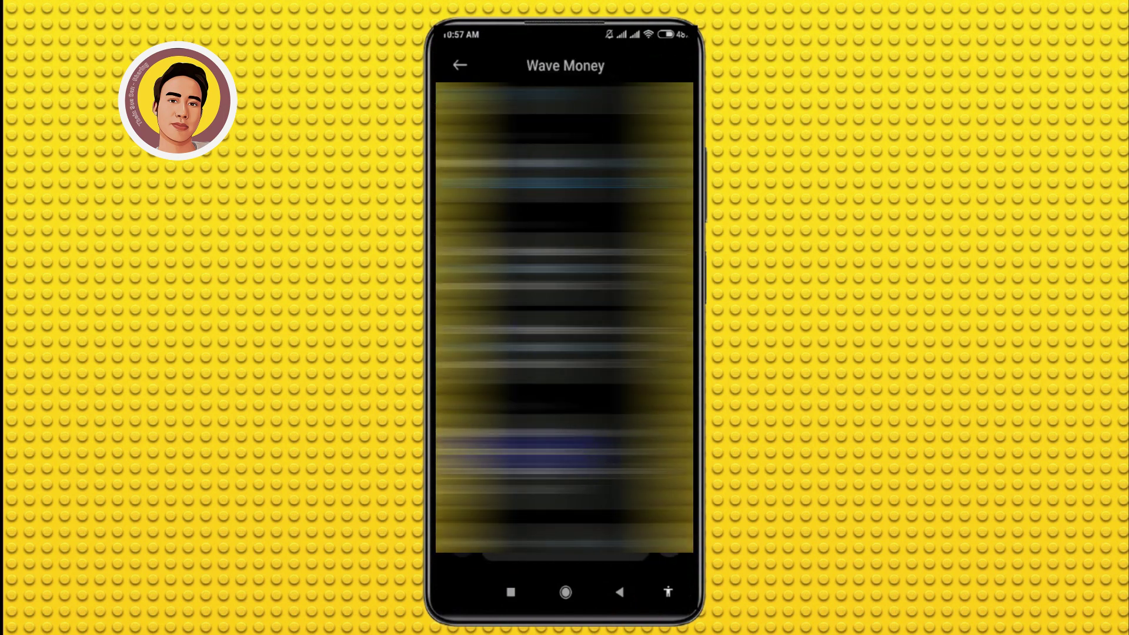
click(510, 592)
click(535, 331)
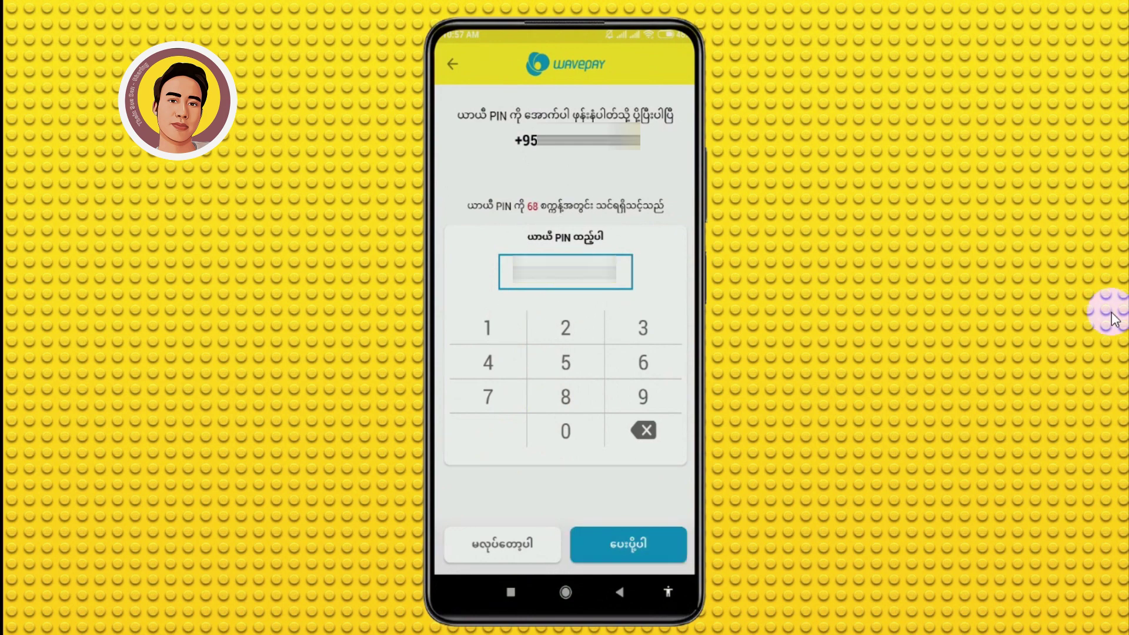
Step: Submit the received PIN code, then enter and confirm a new WavePay PIN
click(649, 532)
click(643, 537)
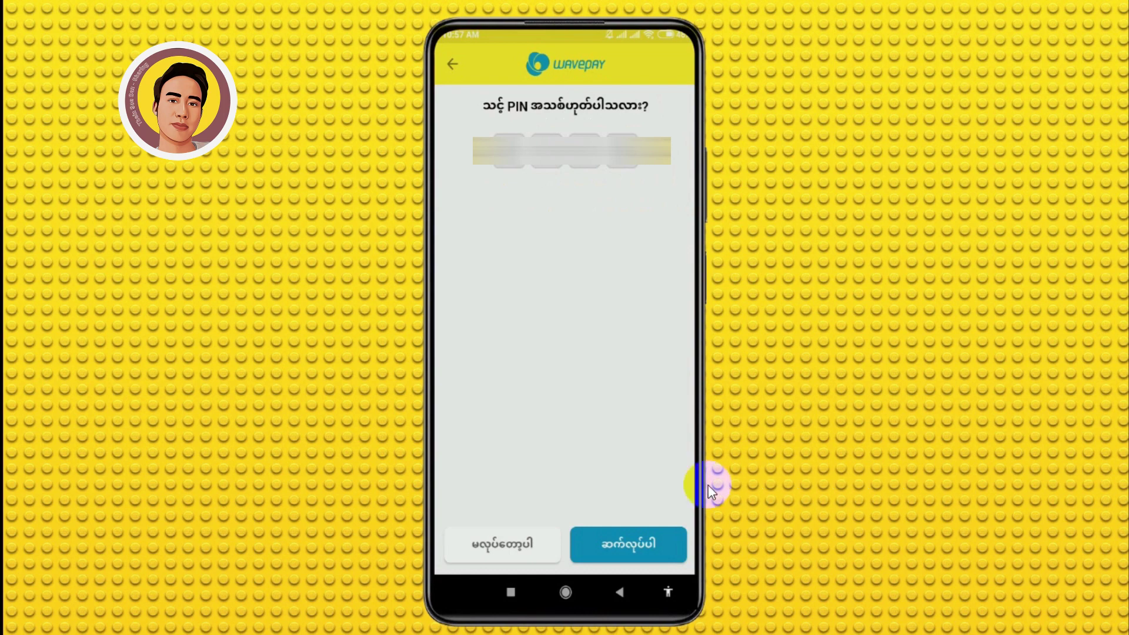
click(659, 542)
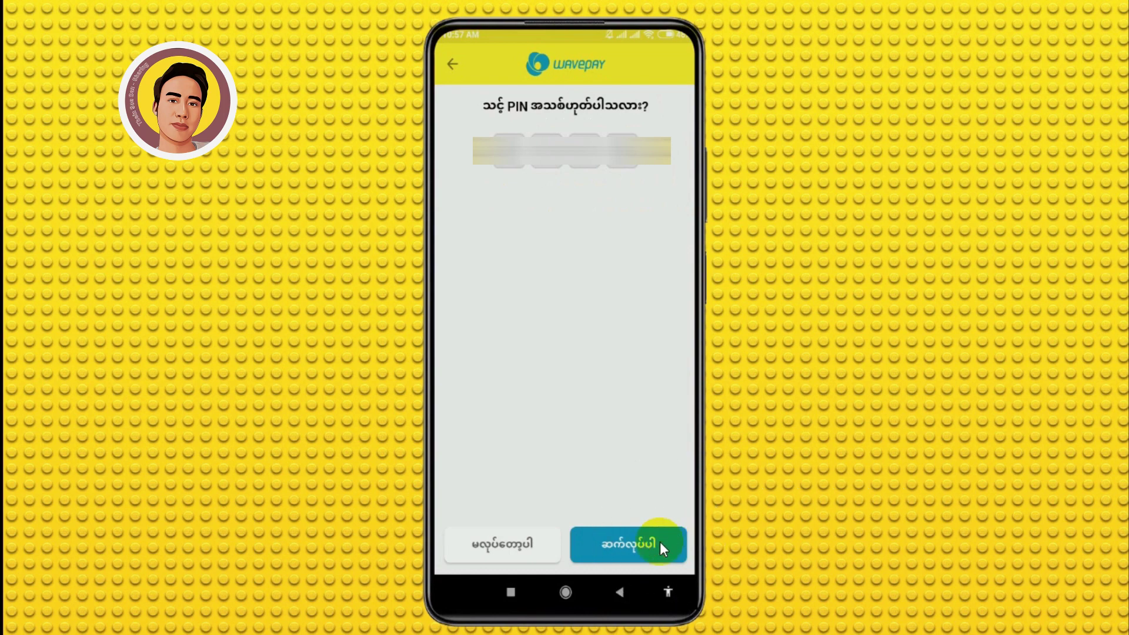
click(659, 542)
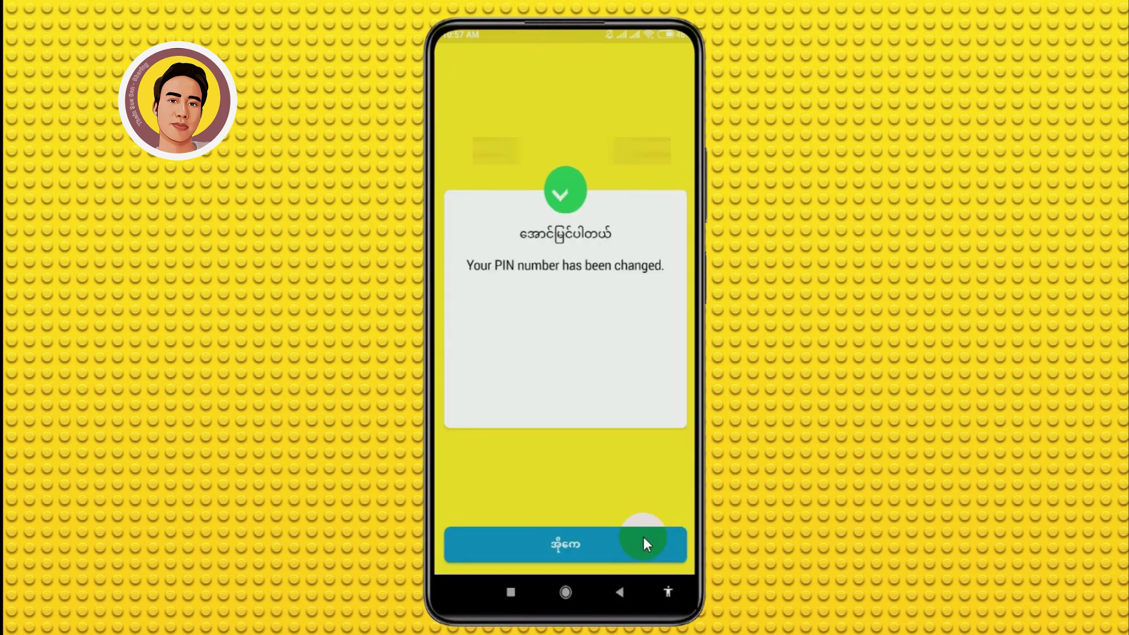
Step: Dismiss the PIN-changed message and begin entering the PIN on the sign-in keypad
click(1103, 226)
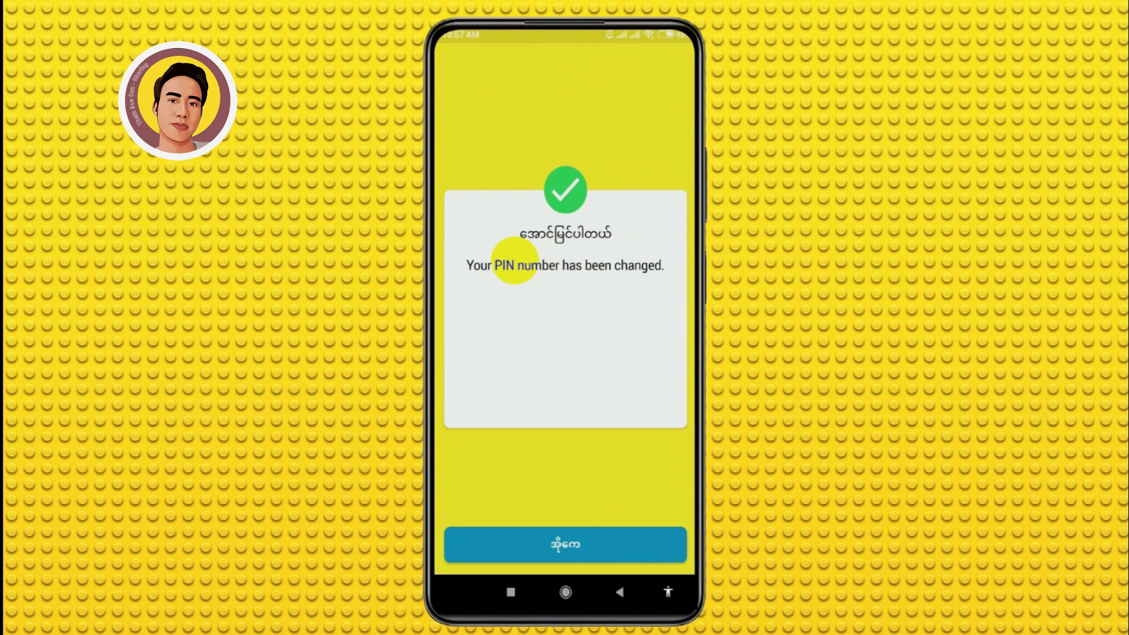
click(617, 549)
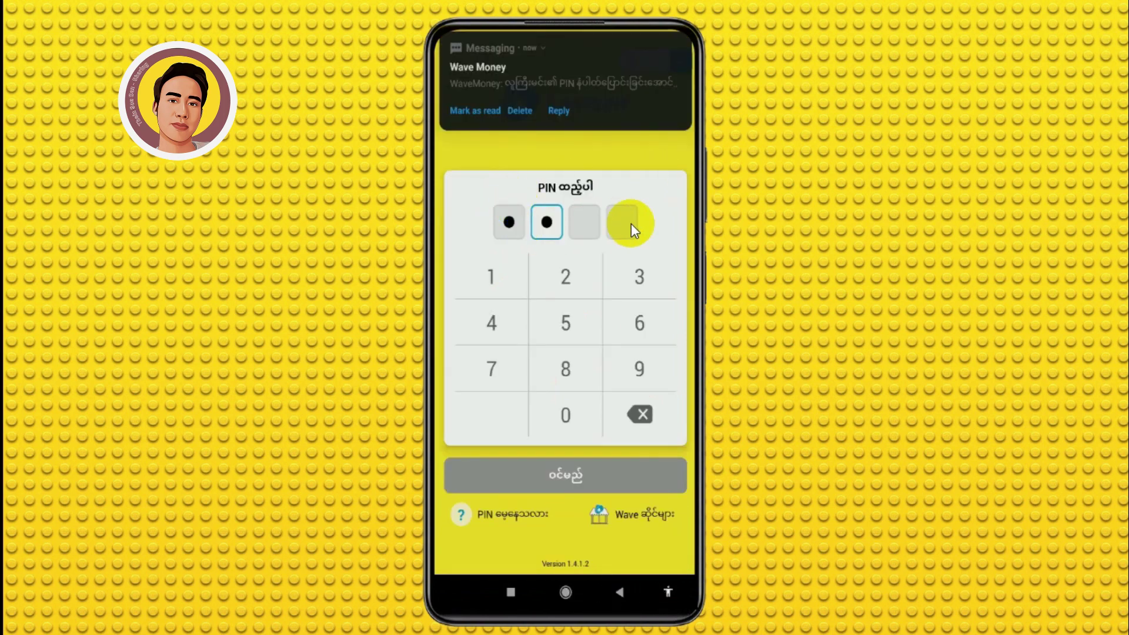
Step: Complete the remaining PIN digits and sign in to WavePay
text(00)
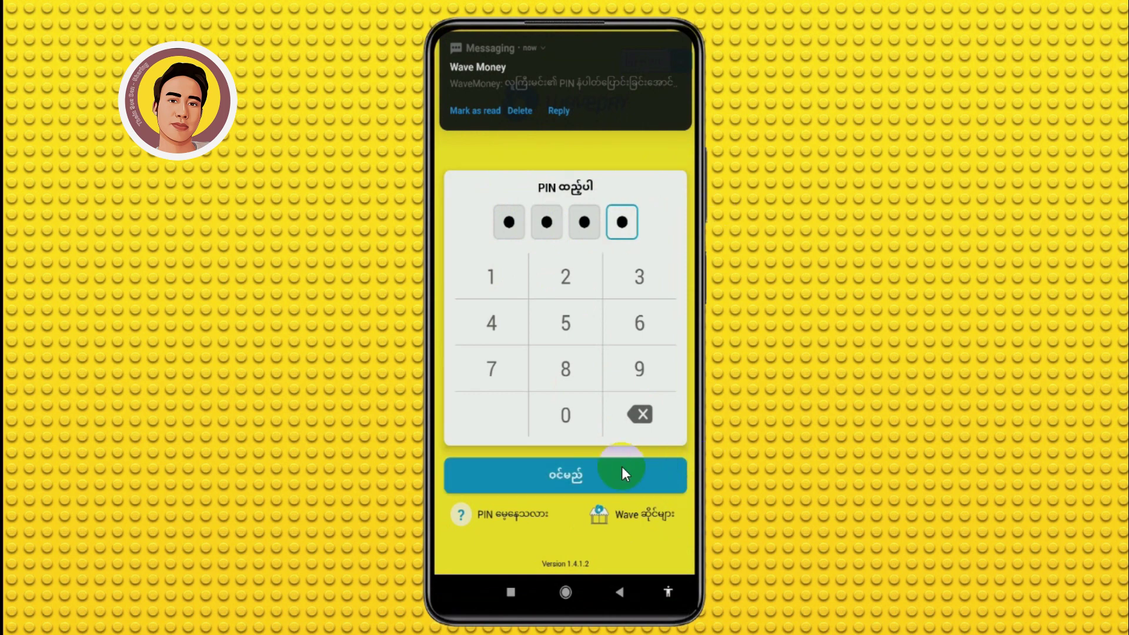
click(580, 474)
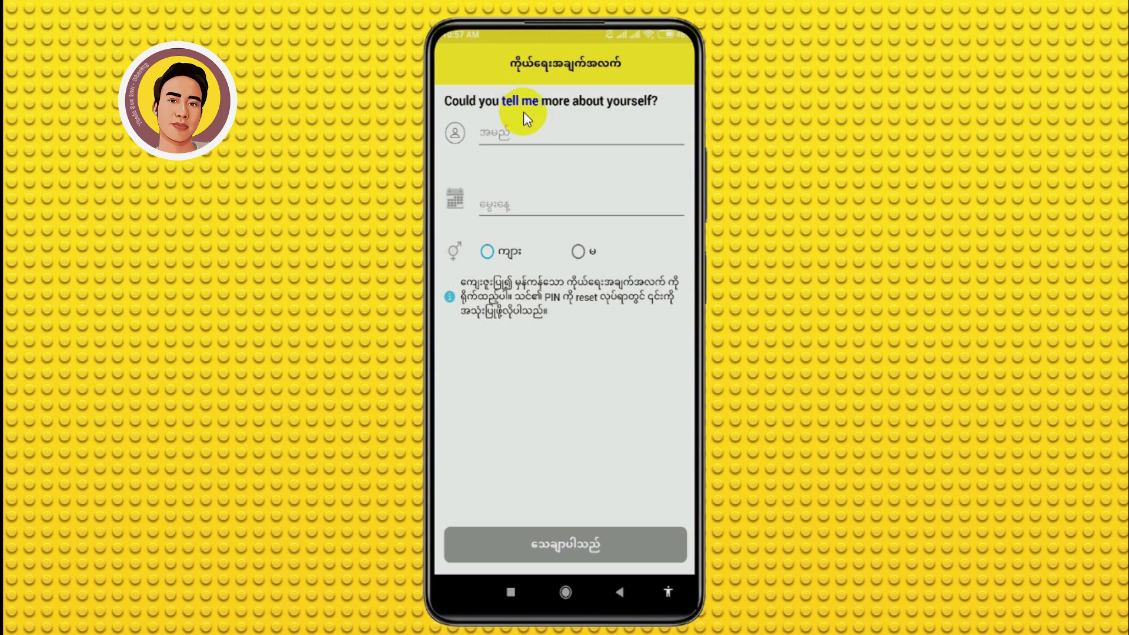
Step: Enter the user's full name in the personal information form
click(517, 136)
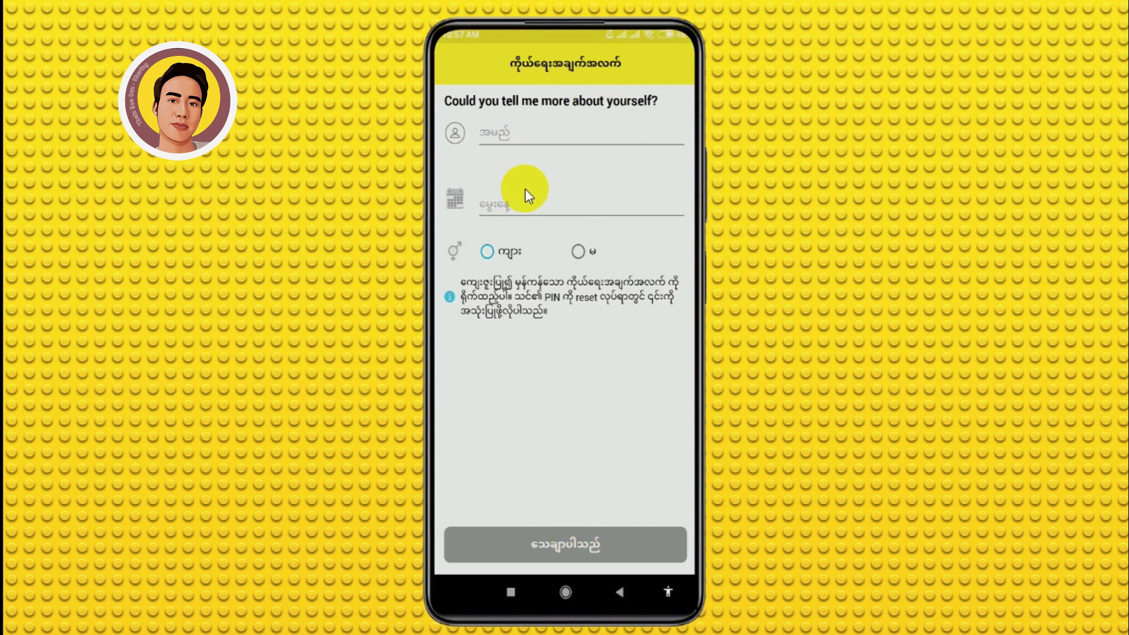
click(557, 123)
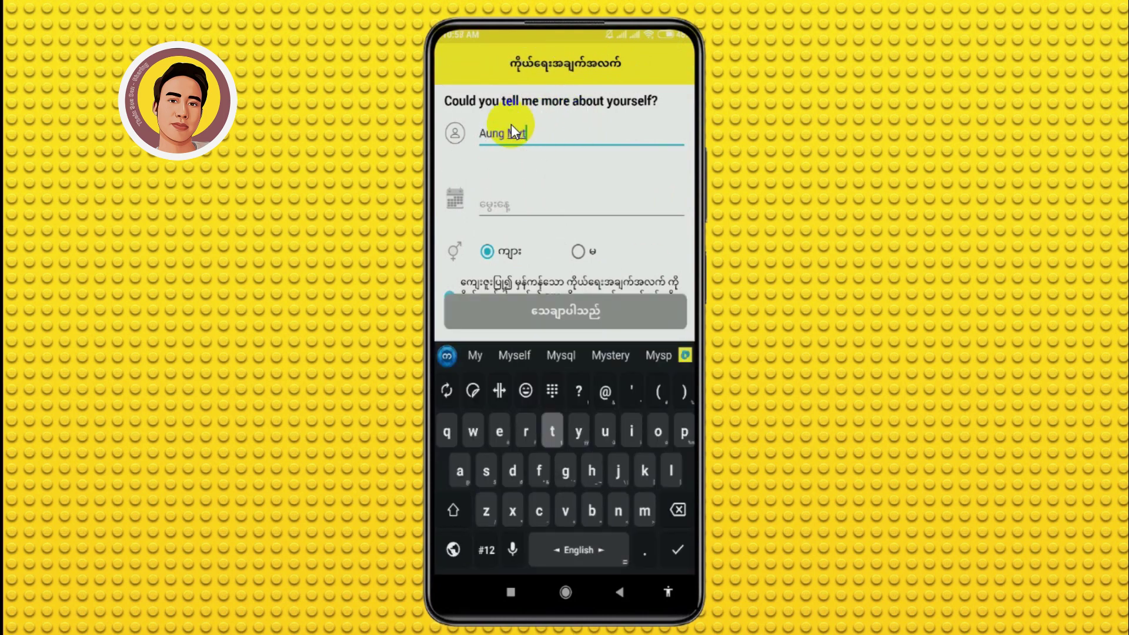
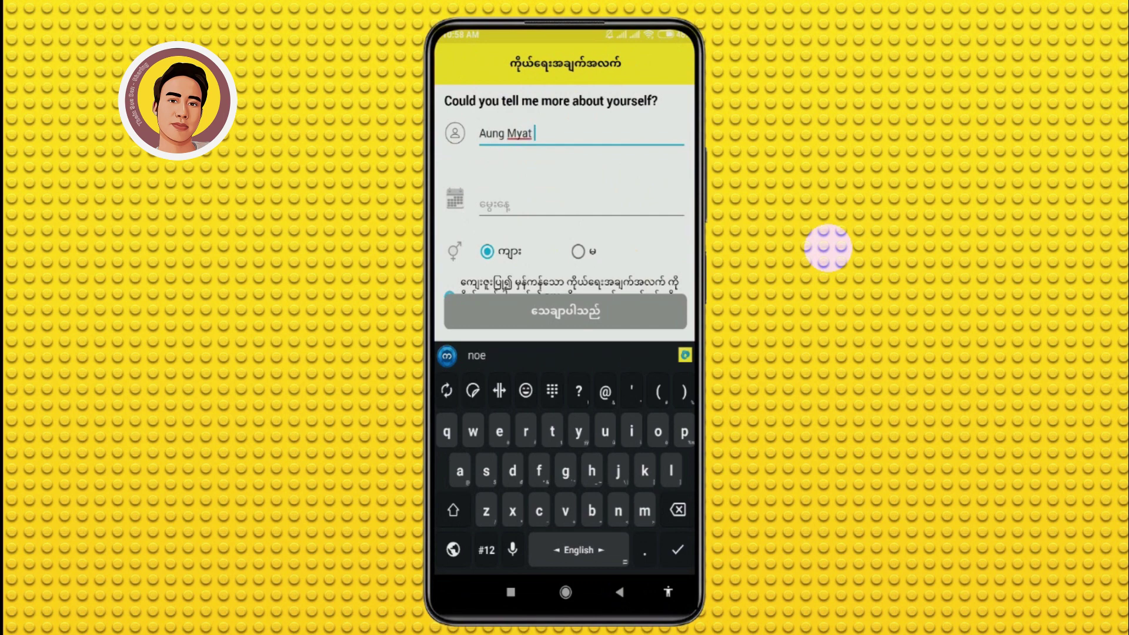
Step: Set the birth date, select male (ကျား) as gender, and save the details
click(529, 205)
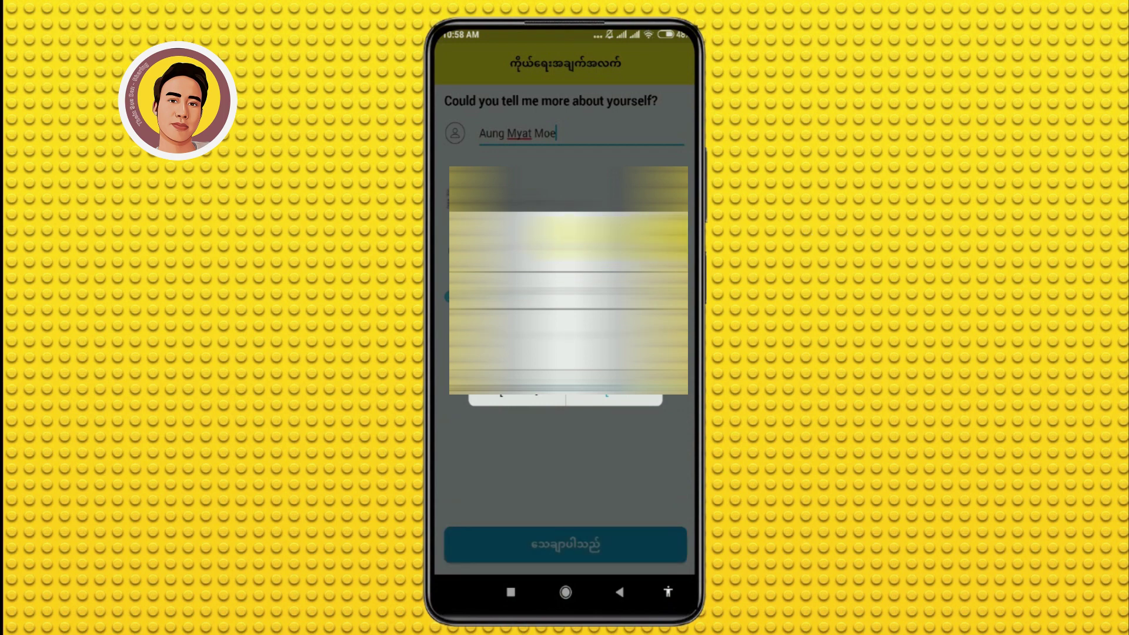
click(693, 240)
click(533, 253)
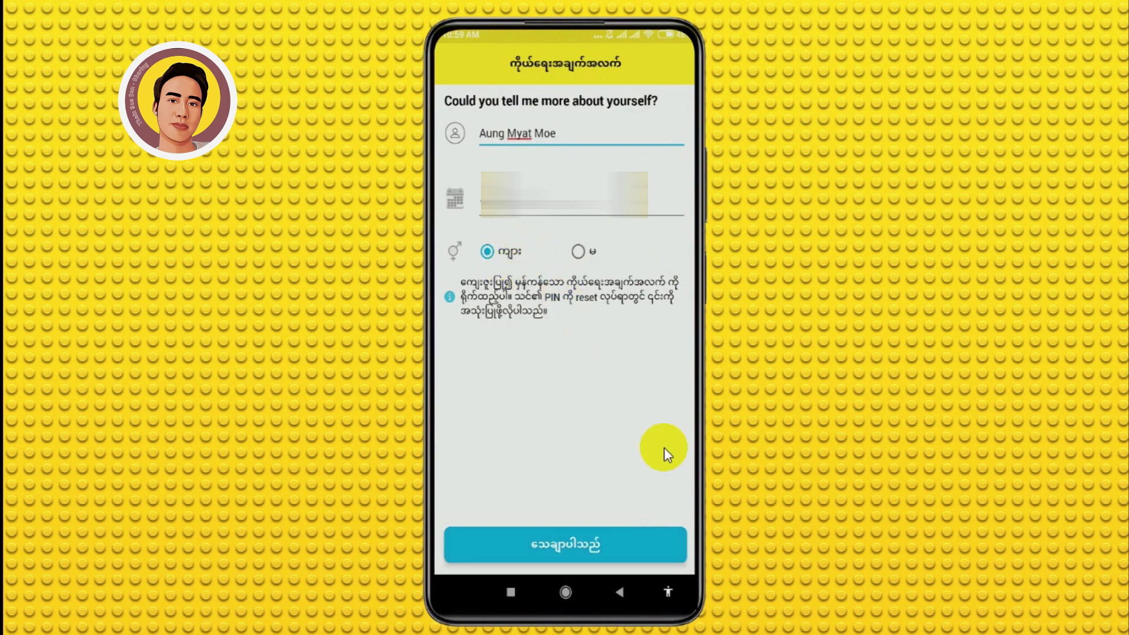
click(628, 541)
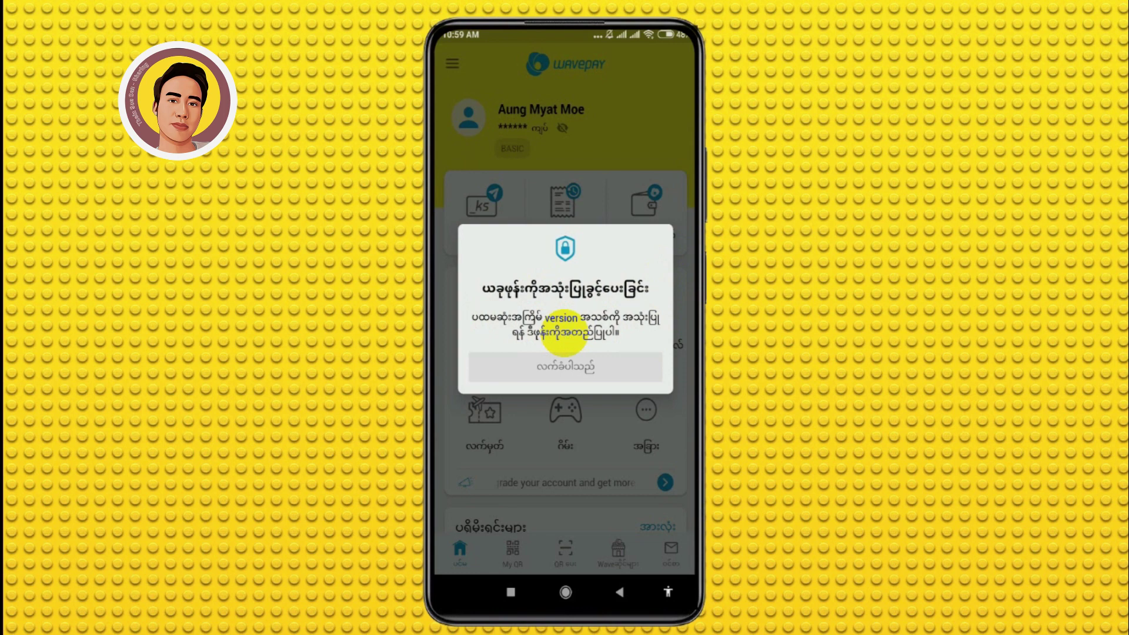
Step: Accept the device-permission notice and confirm the Redmi Note 5 as the permitted device
click(565, 366)
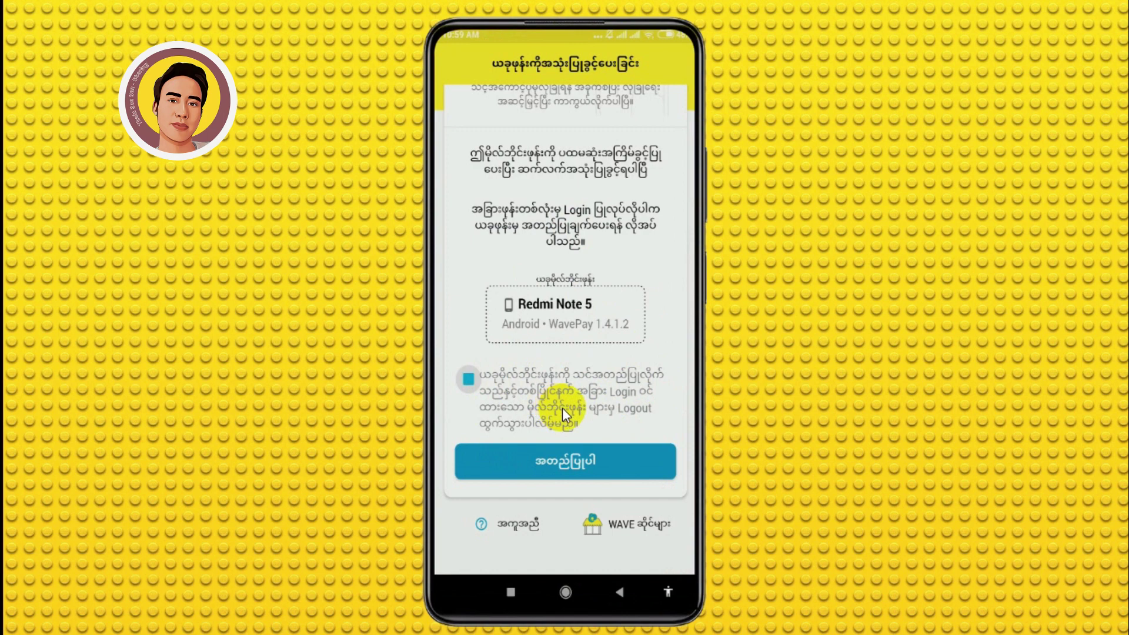
click(573, 460)
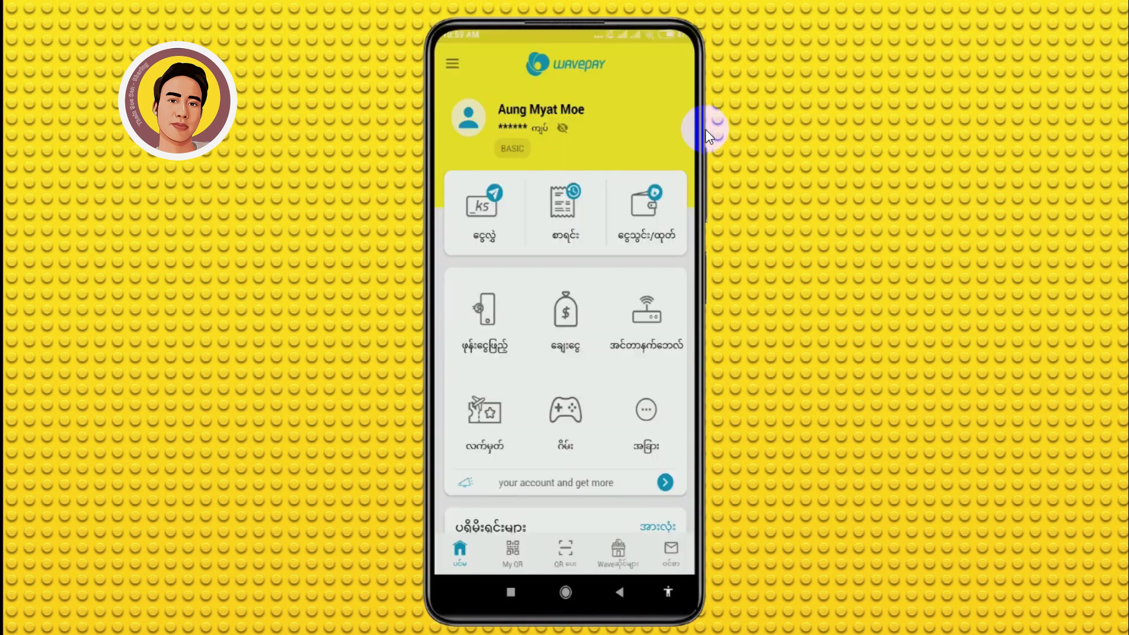
Step: From the side menu, choose upgrade under the Basic badge to compare Basic and Level 2 limits
click(543, 114)
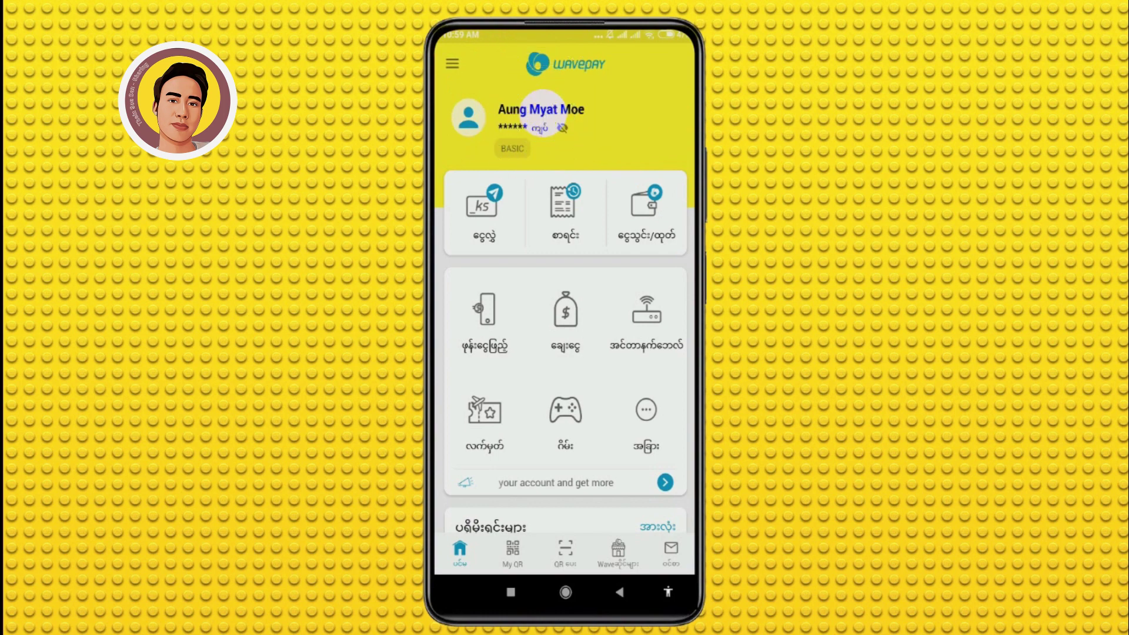
click(458, 72)
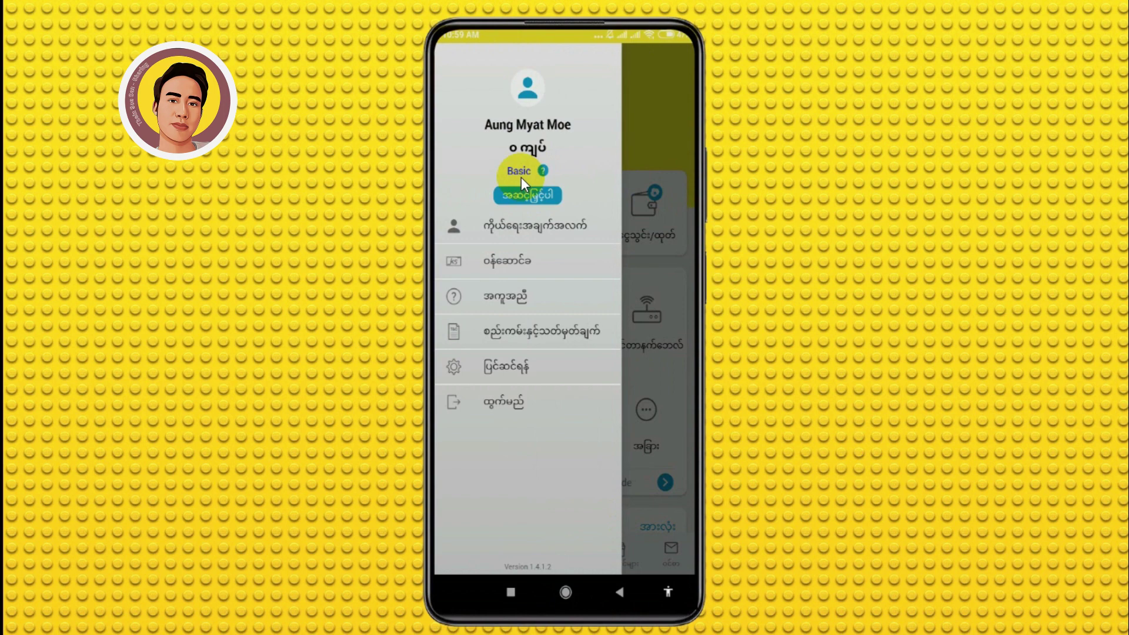
click(525, 194)
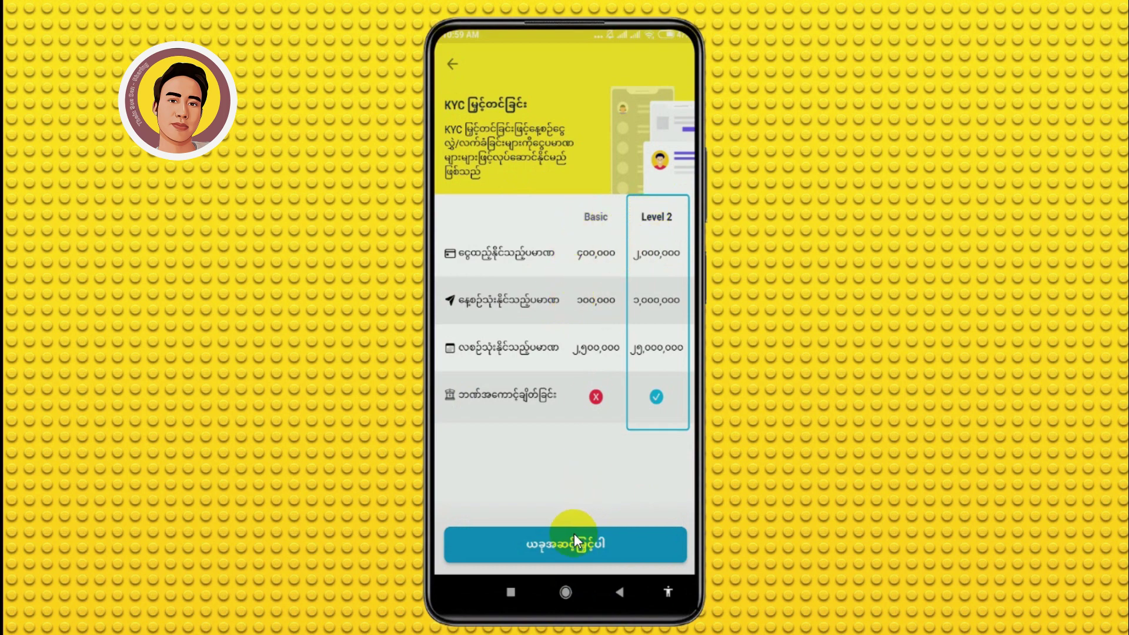
Step: Begin the Level 2 upgrade, confirm the basic information, and confirm the NRC card number
click(548, 545)
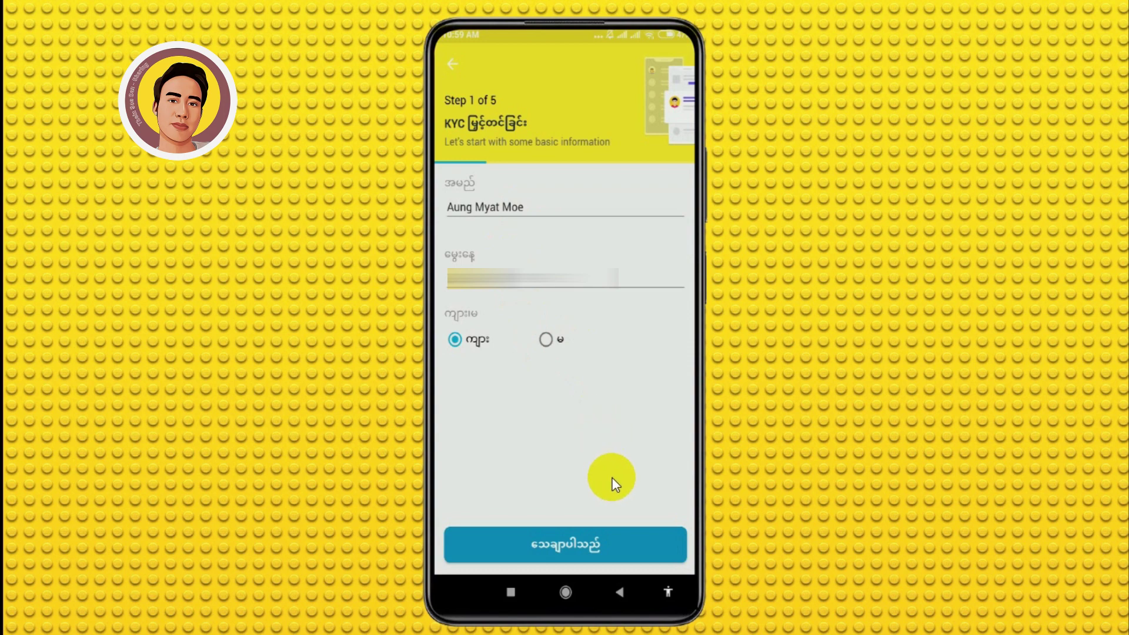
click(589, 544)
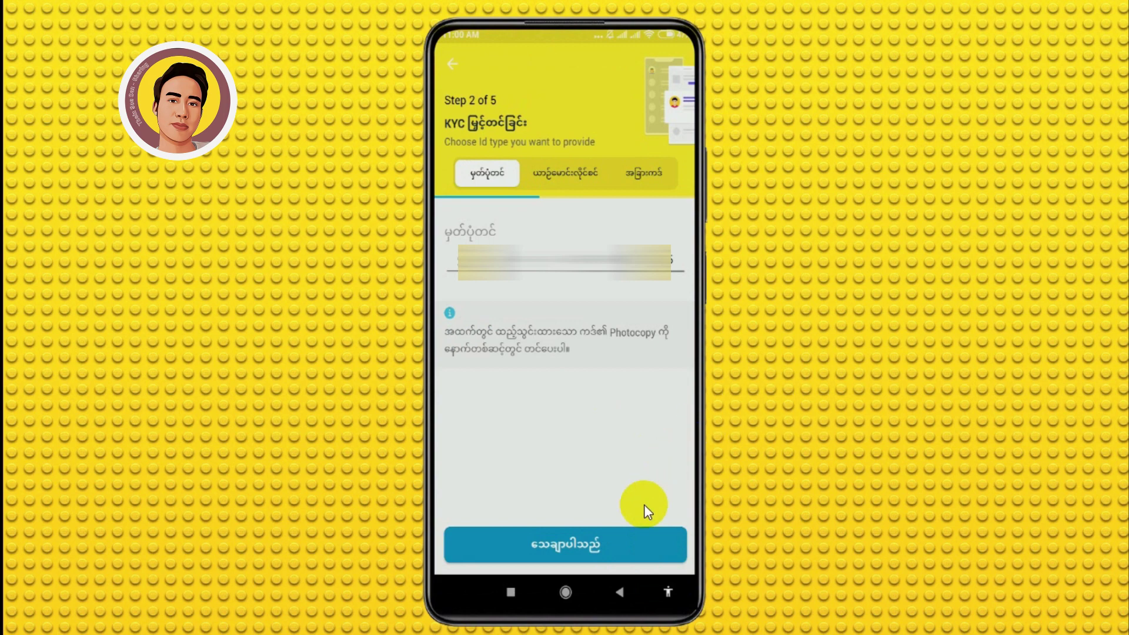
click(582, 546)
click(582, 550)
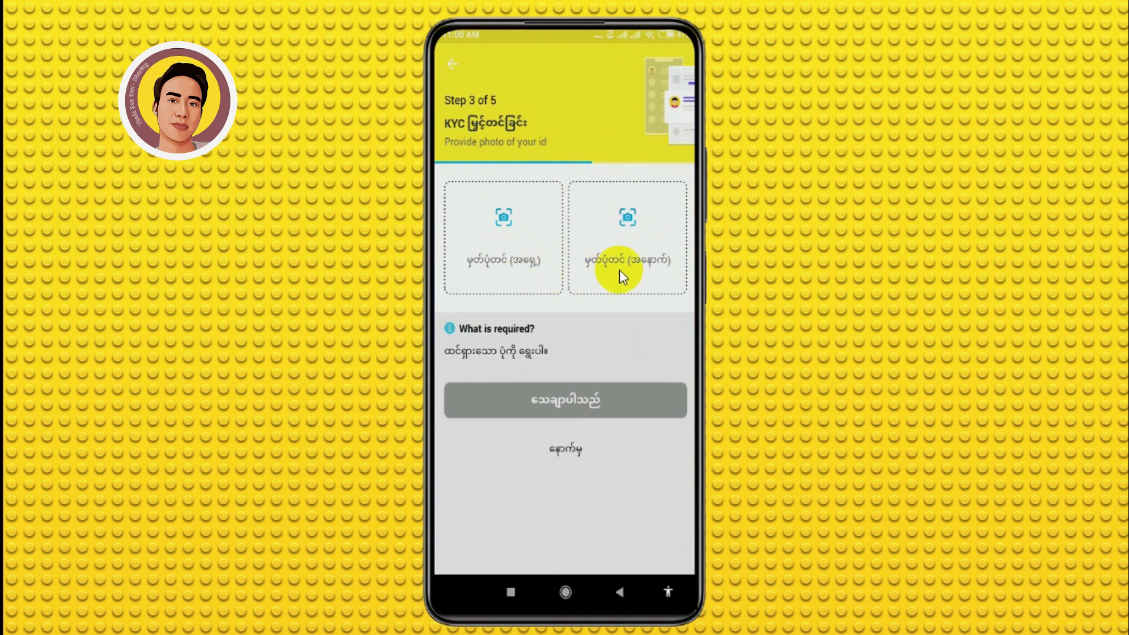
Step: Attach camera photos of the ID card's front and back
click(520, 263)
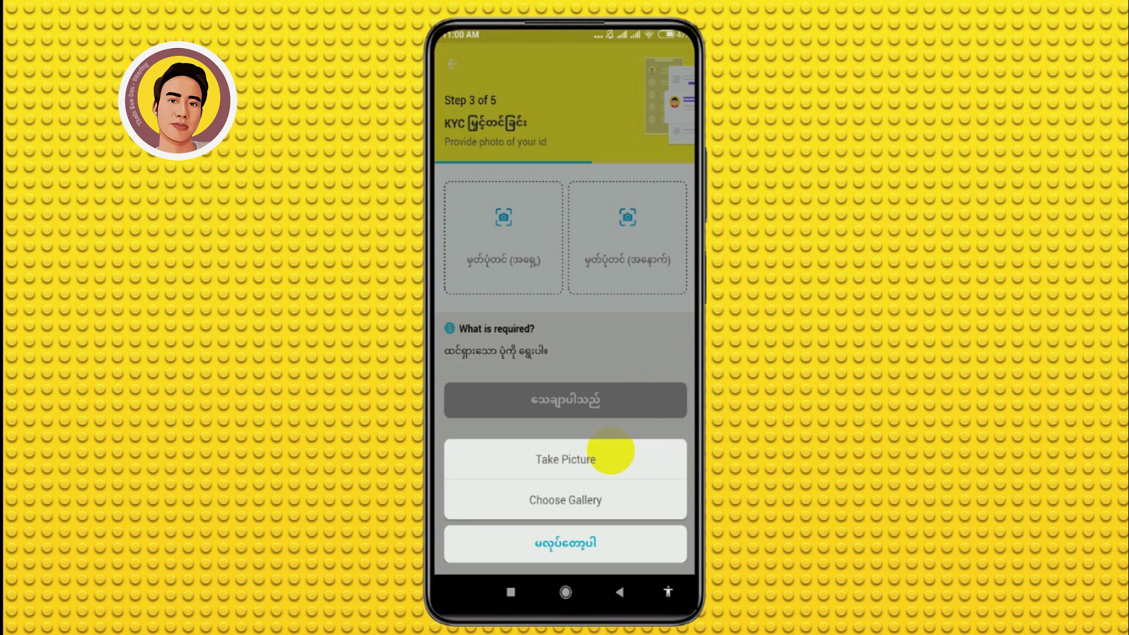
click(596, 494)
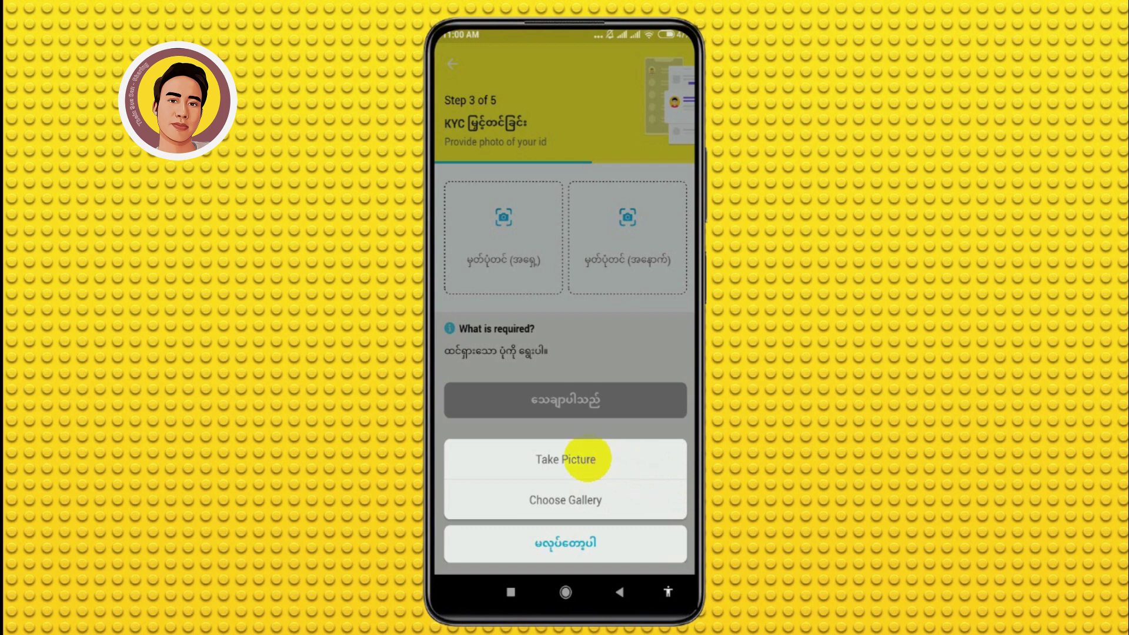
click(587, 459)
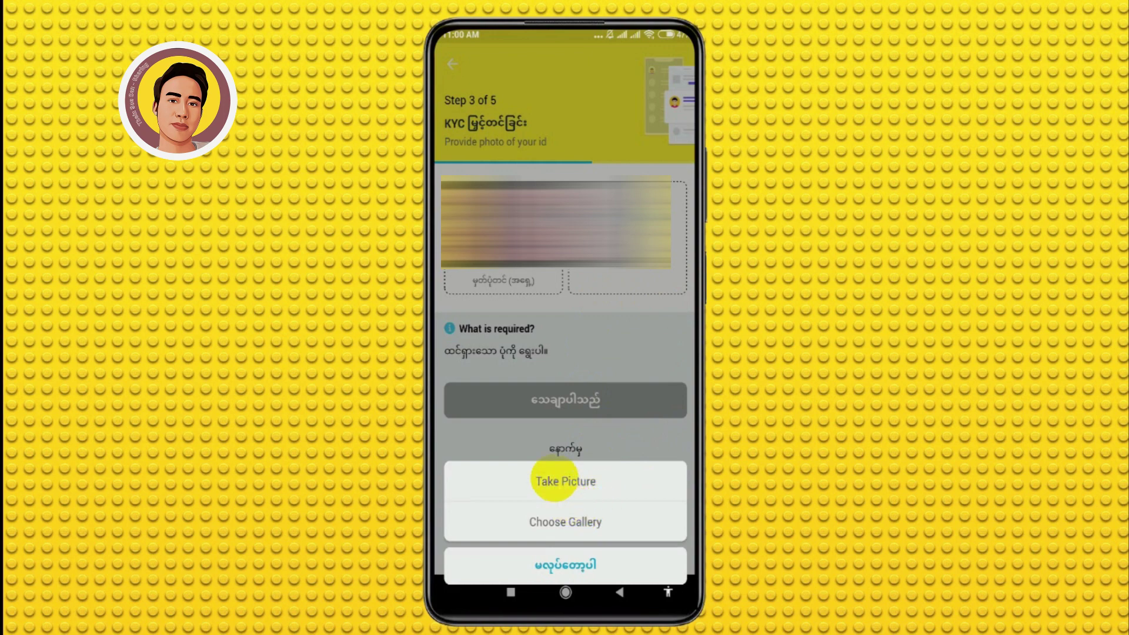
click(655, 485)
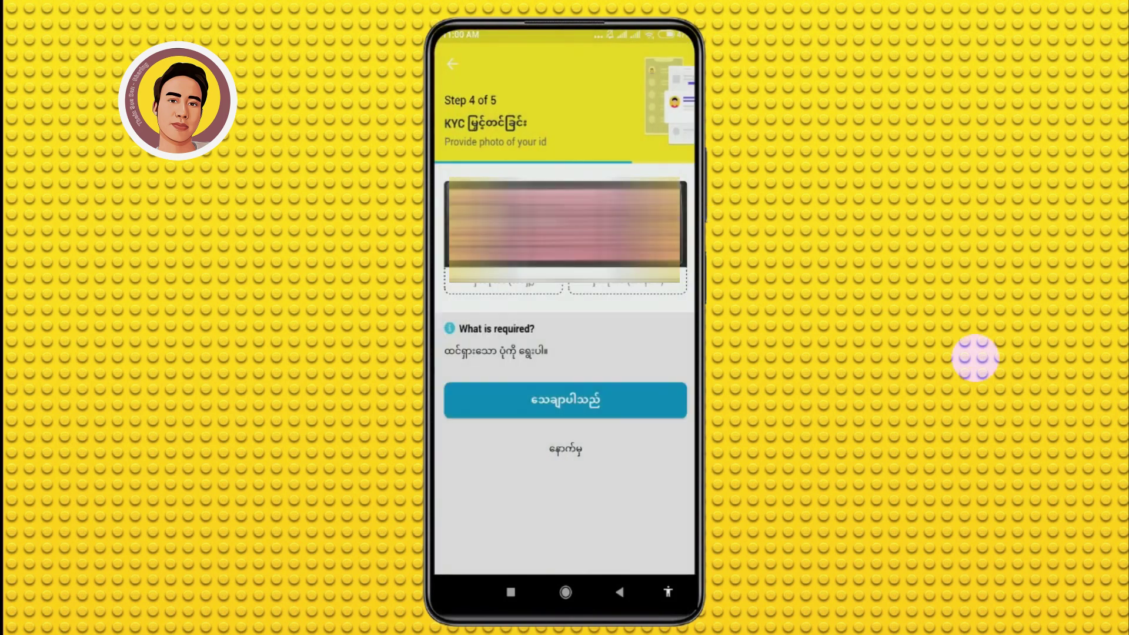
Step: Accept the ID photo preview and submit the Level 2 KYC request for review
click(618, 399)
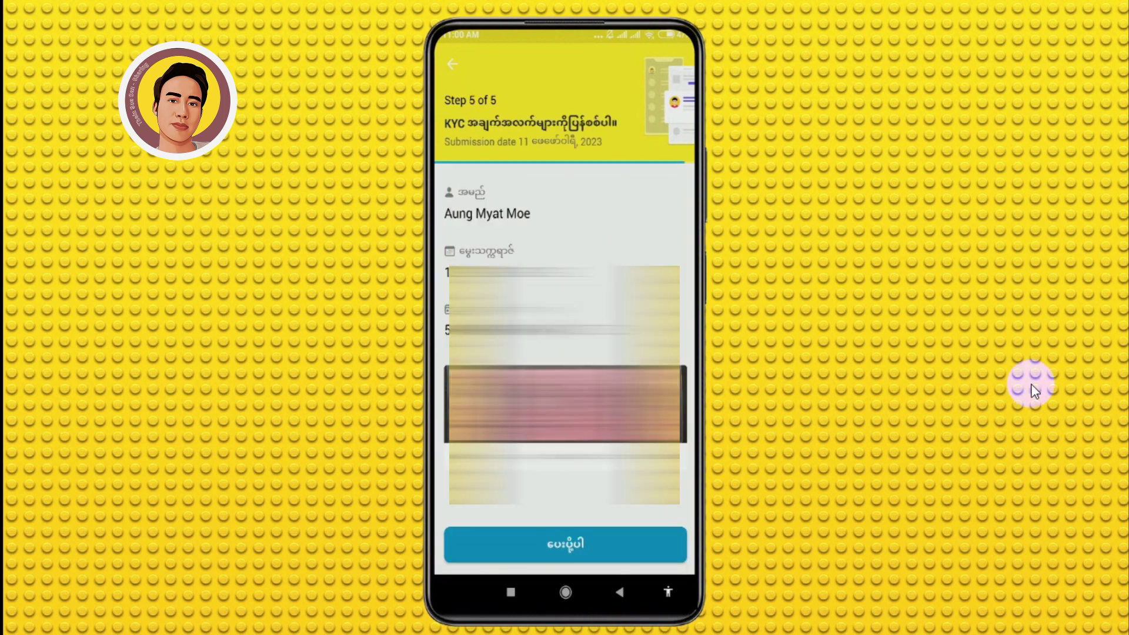
click(580, 546)
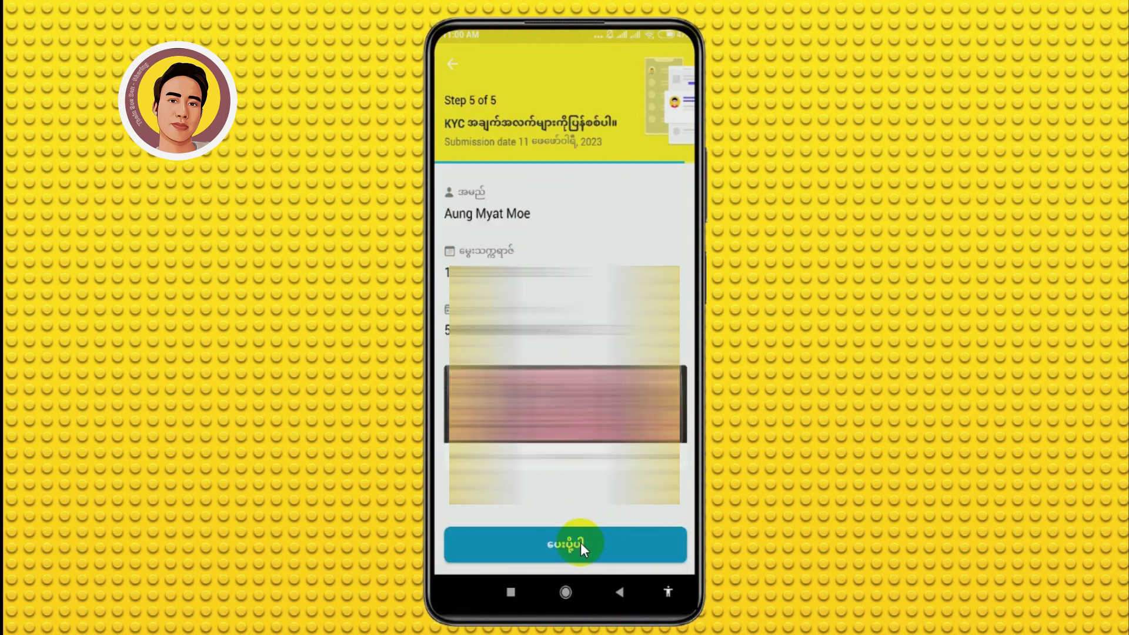
click(572, 541)
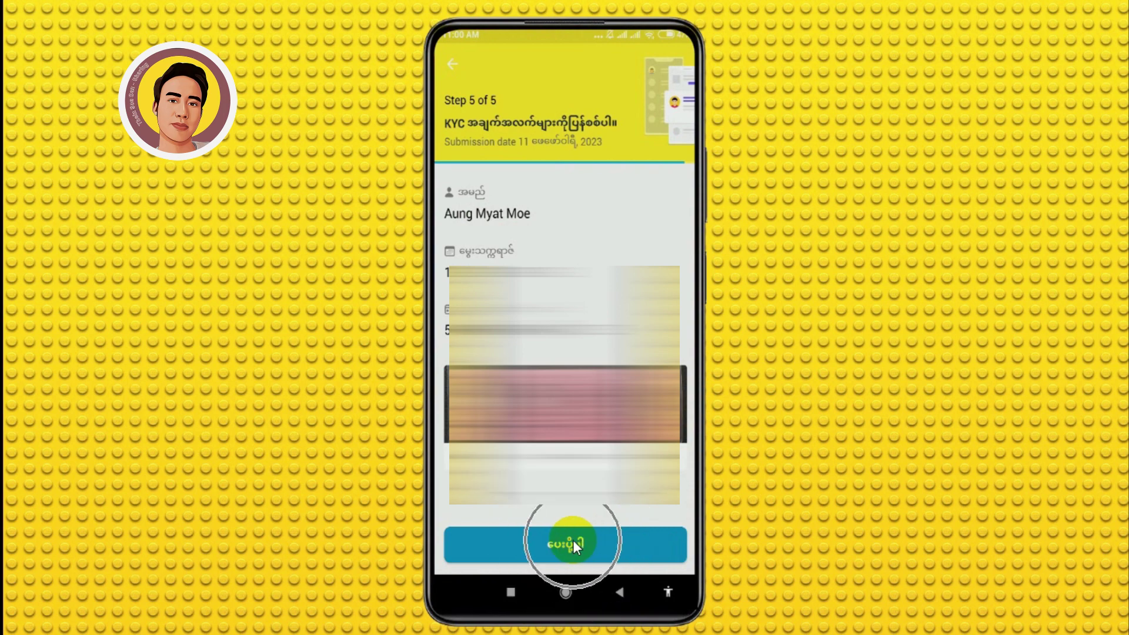
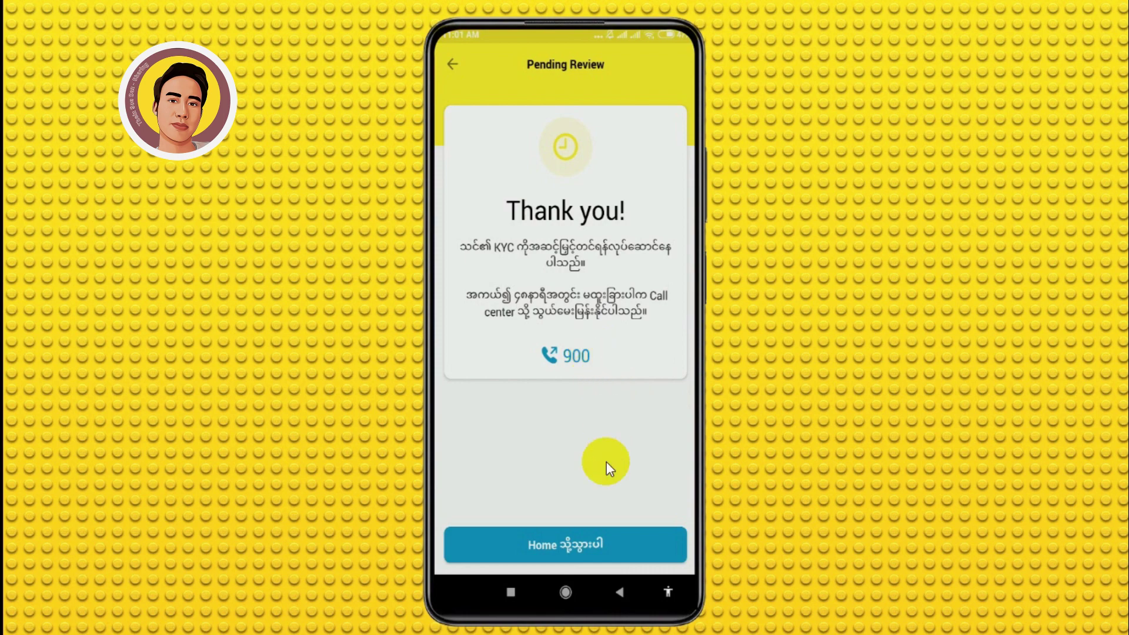
Step: Check the account's verification status from Home and confirm the tier badge reads LEVEL 2, not BASIC
click(601, 536)
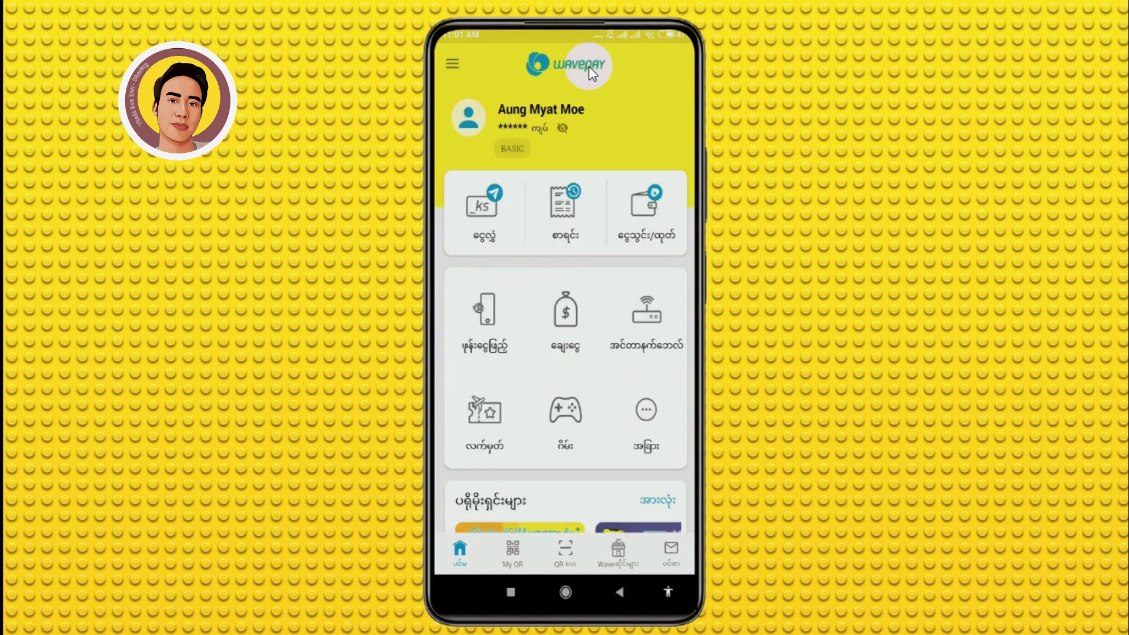
click(459, 61)
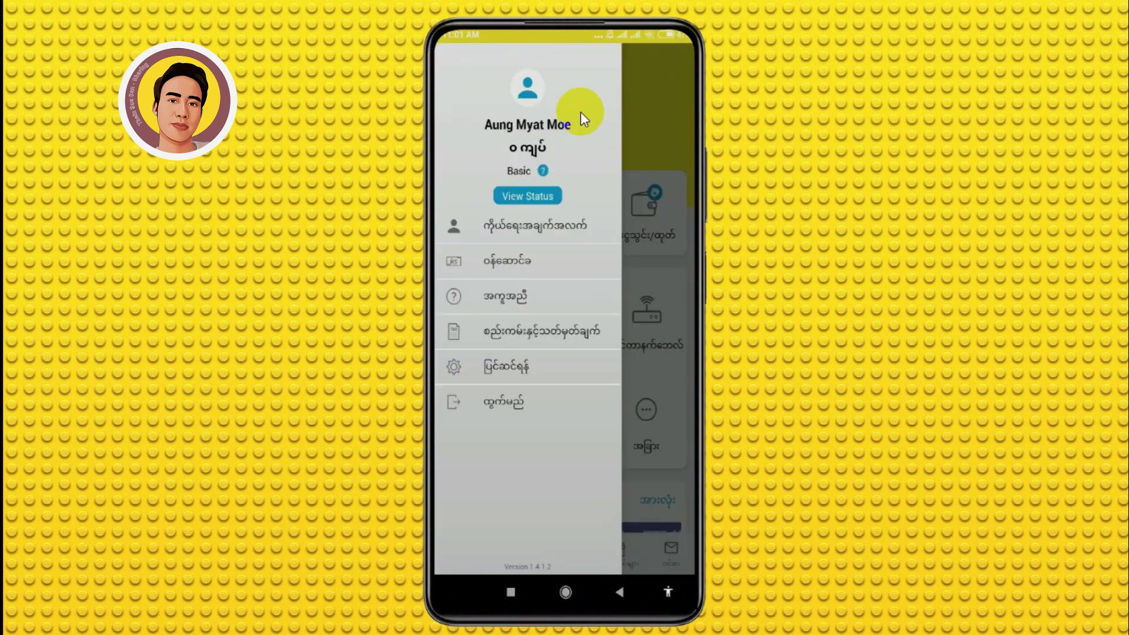
click(530, 195)
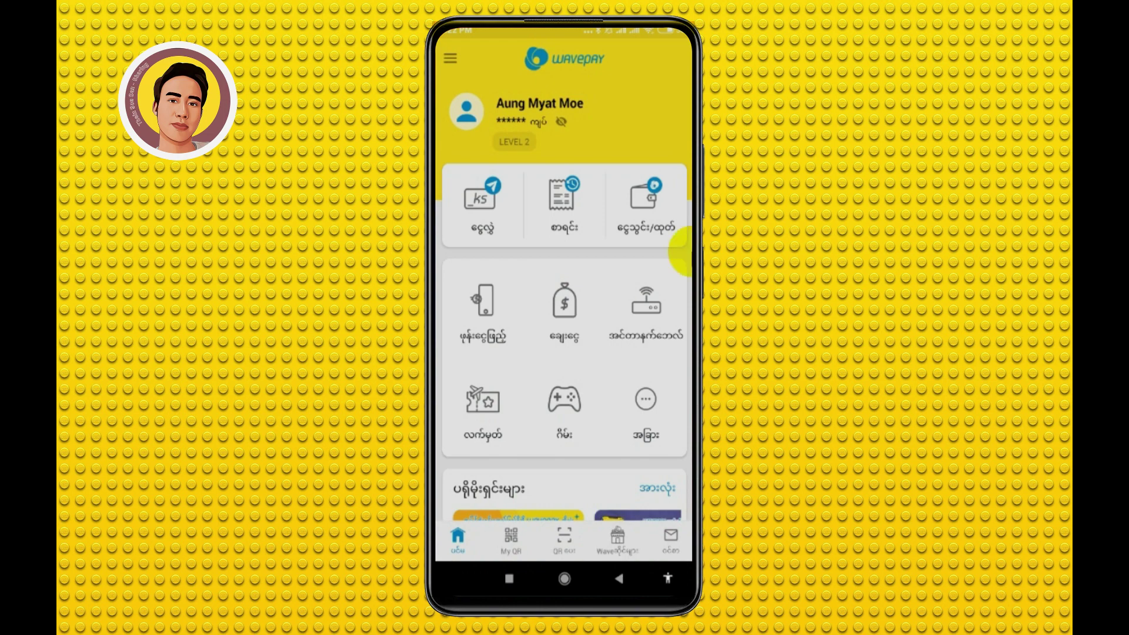
click(516, 142)
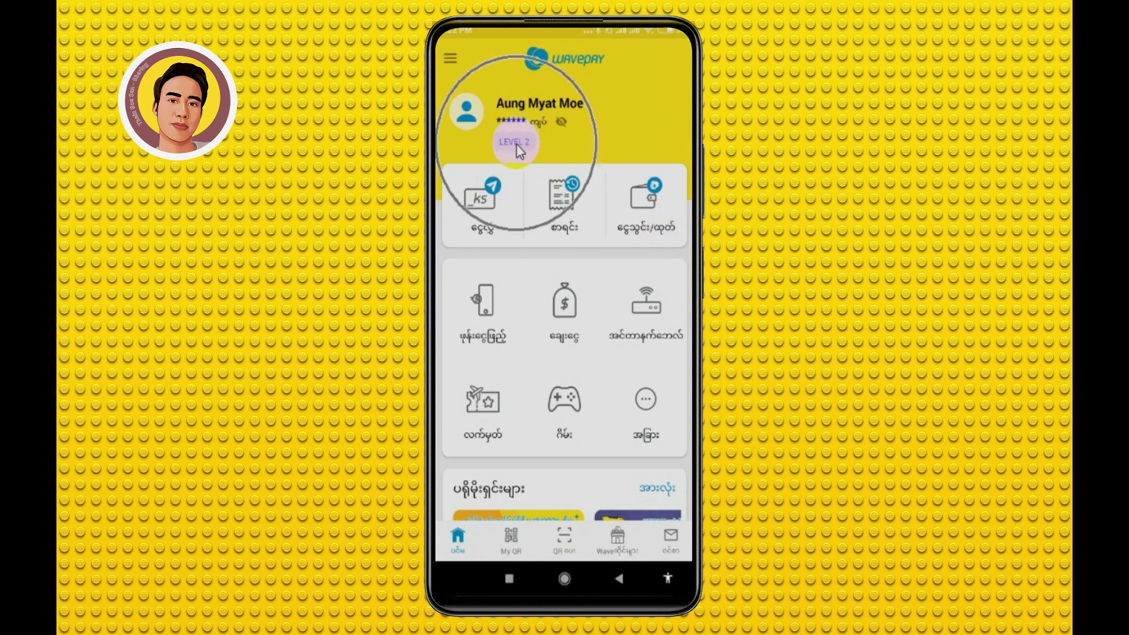
click(451, 61)
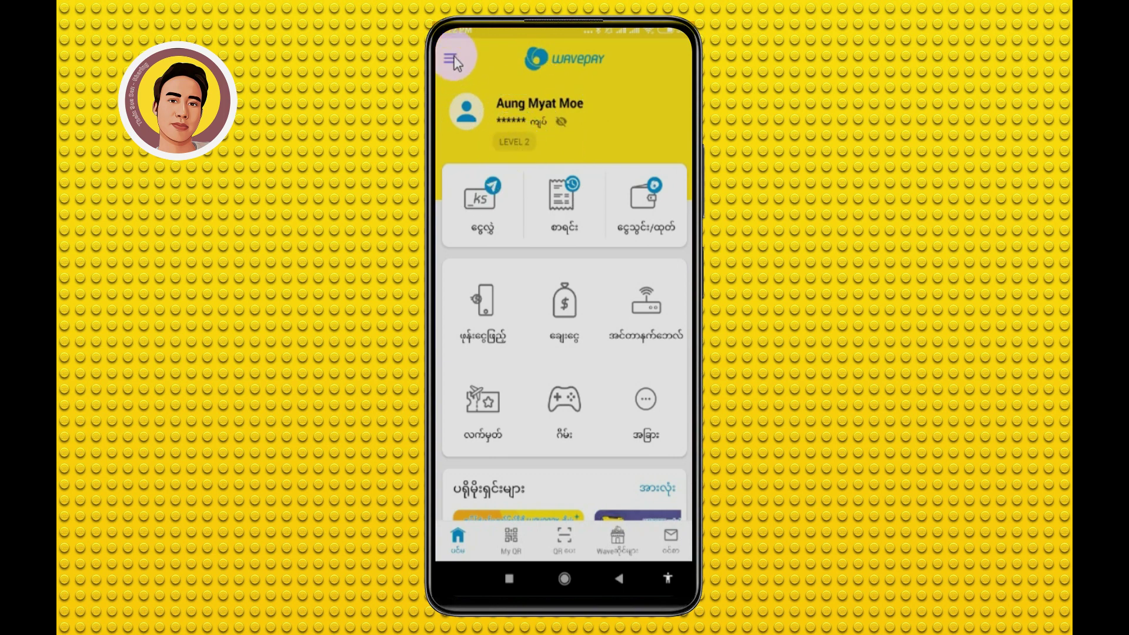